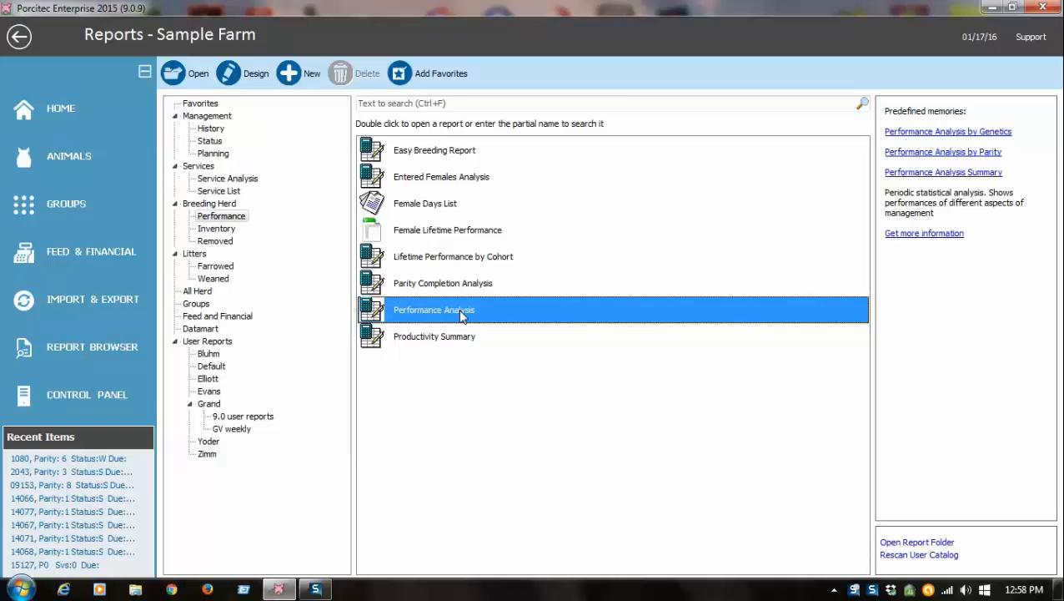
# - Run the Performance Analysis report for the last 8 periods of 1 week and open its print preview
pyautogui.doubleClick(460, 314)
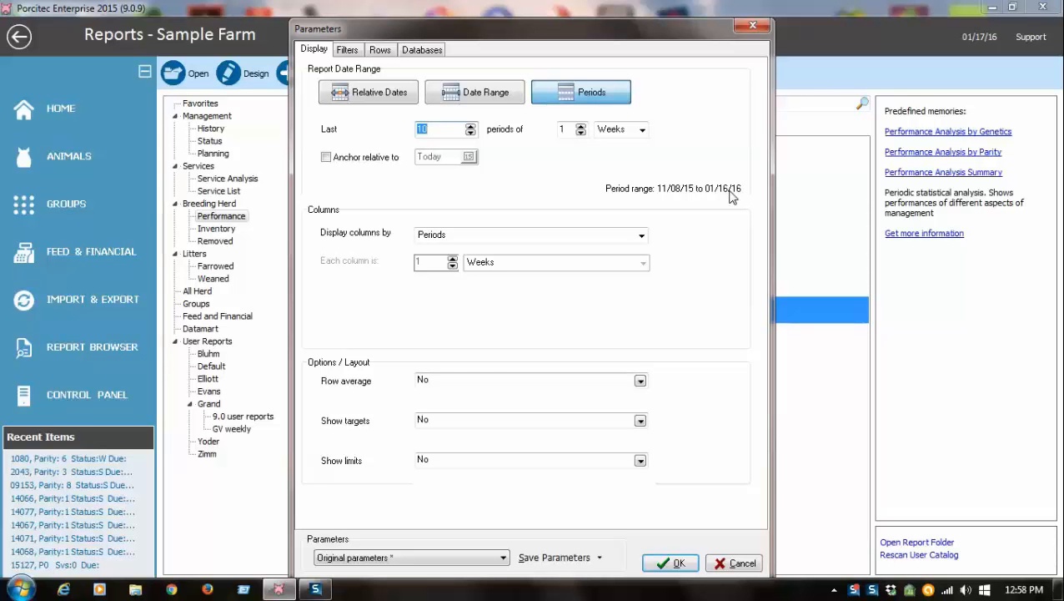
pyautogui.write('8')
pyautogui.click(665, 565)
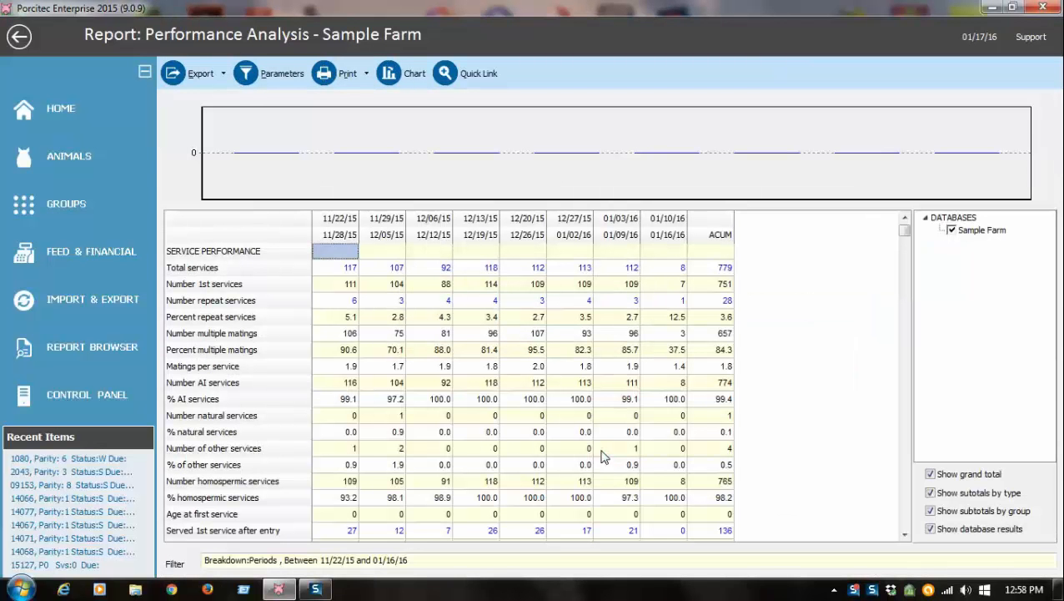
pyautogui.click(367, 75)
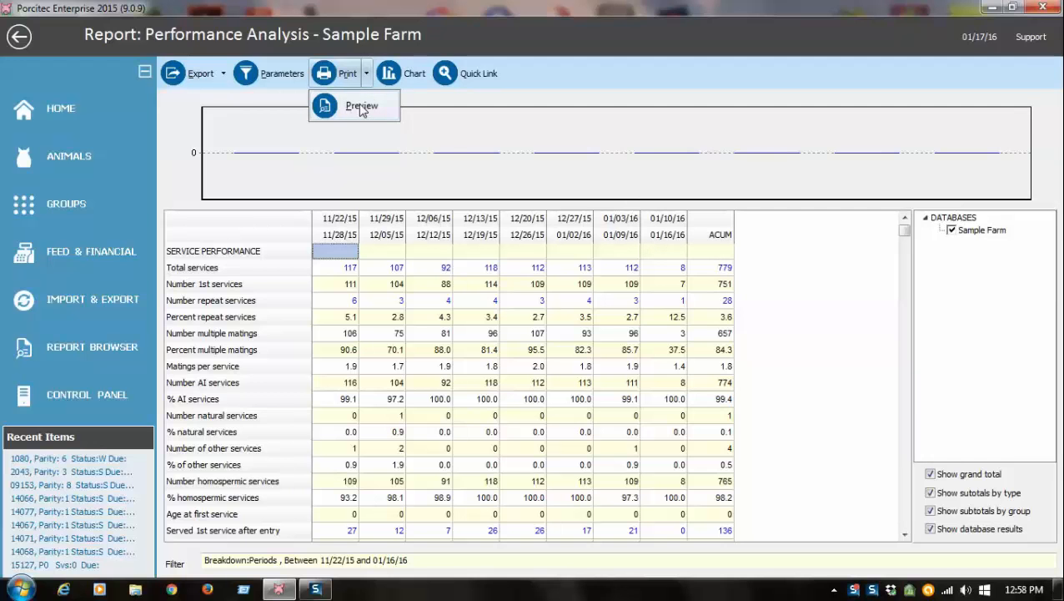
pyautogui.click(361, 107)
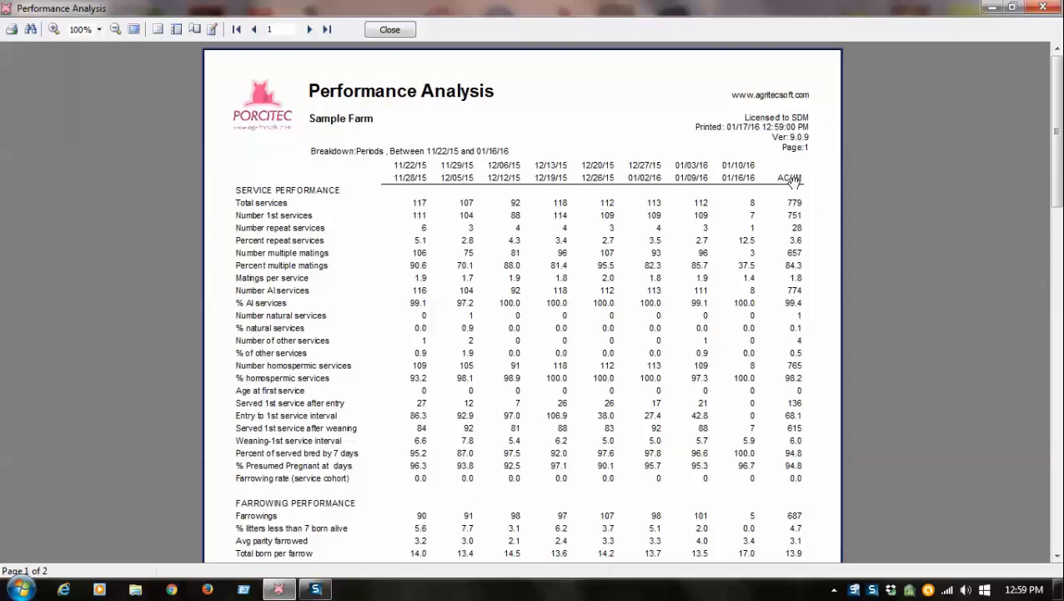
# - Examine the service, farrowing, weaning and population sections on both pages of the report preview, and close the preview
pyautogui.scroll(-5, 645, 226)
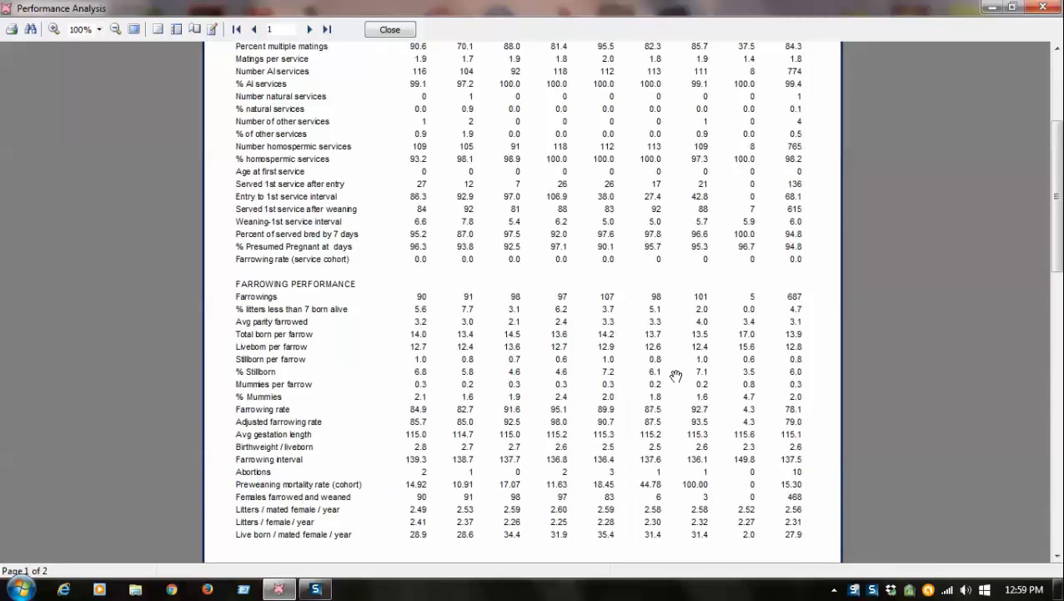
pyautogui.scroll(-10, 676, 375)
pyautogui.scroll(-1, 676, 375)
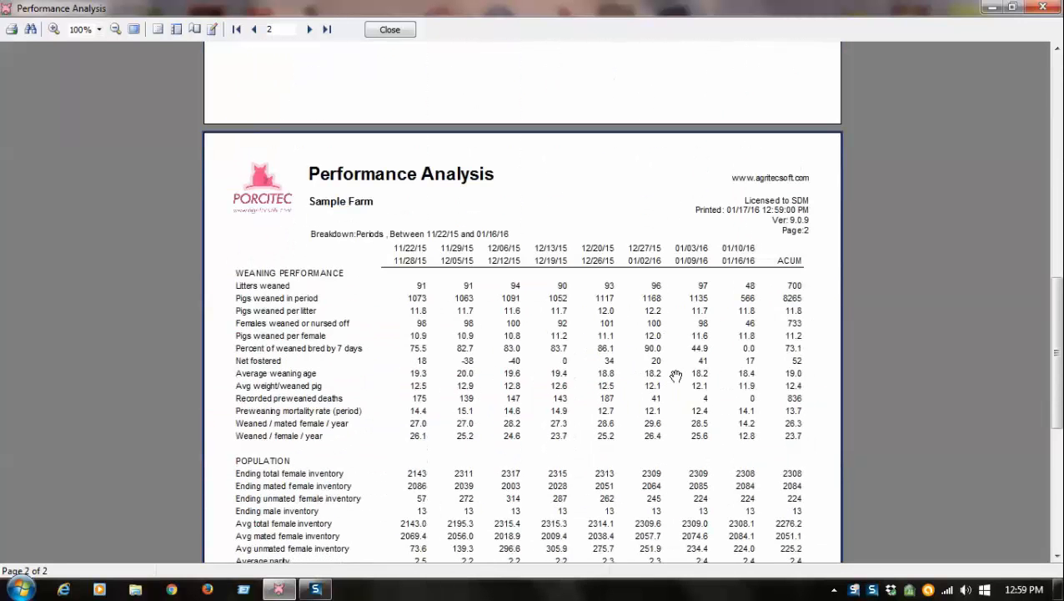
pyautogui.scroll(-3, 676, 376)
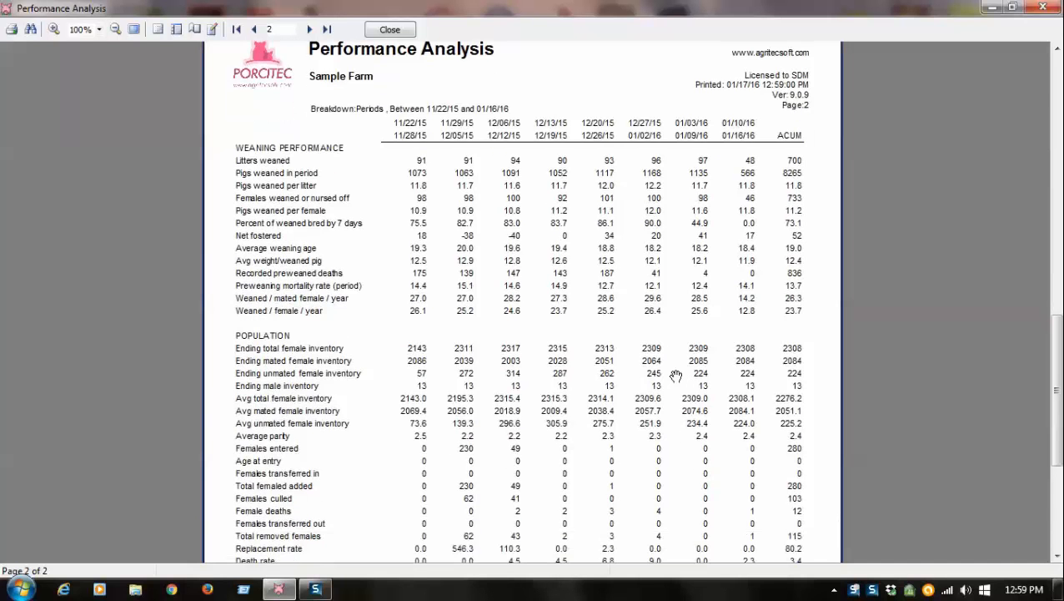
pyautogui.scroll(-1, 676, 376)
pyautogui.scroll(-1, 675, 376)
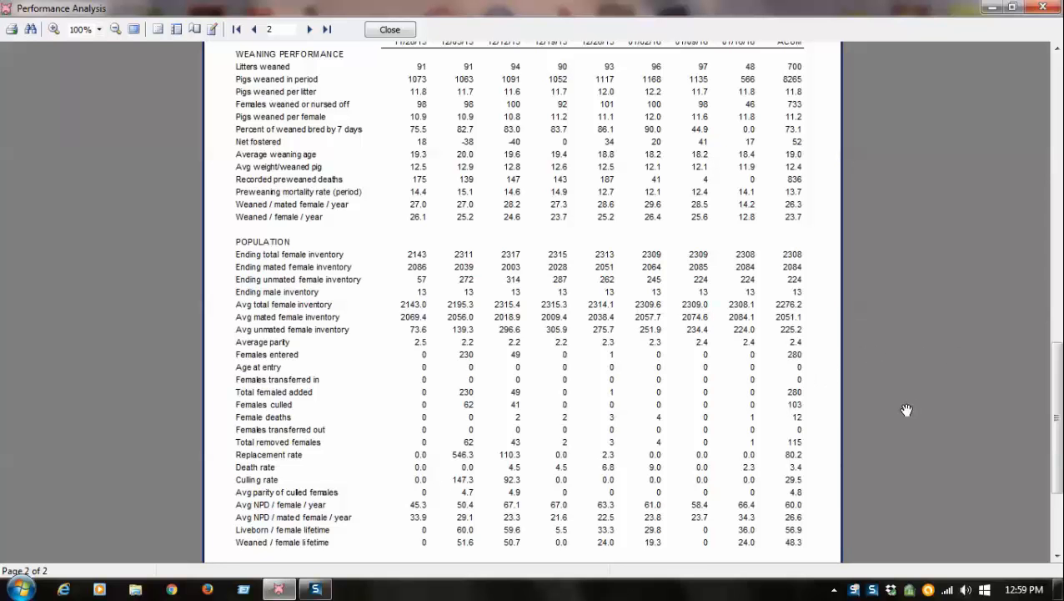
pyautogui.scroll(5, 907, 409)
pyautogui.scroll(15, 907, 410)
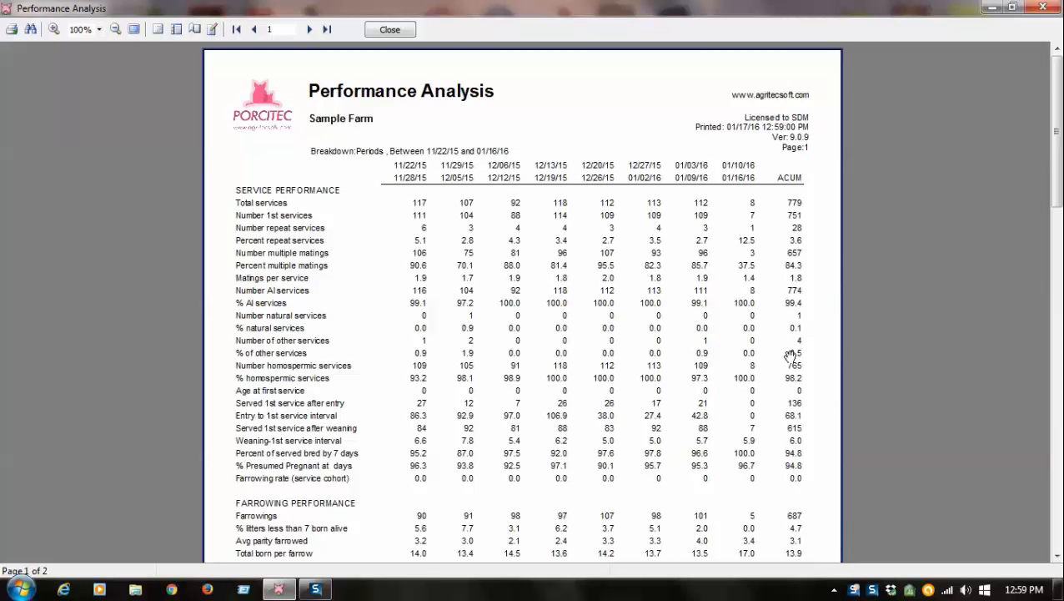
pyautogui.scroll(-3, 863, 331)
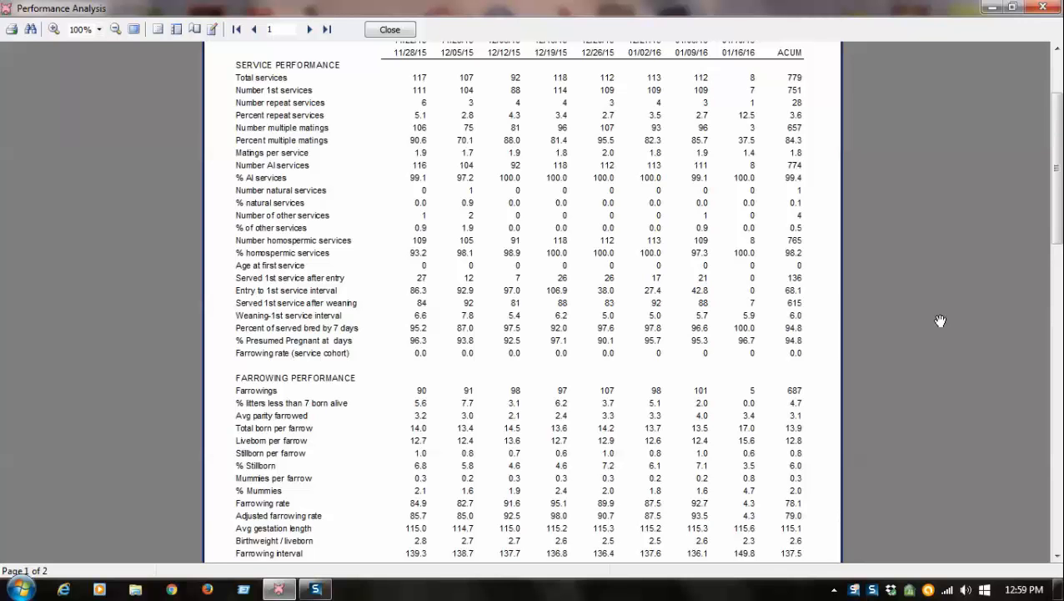
pyautogui.scroll(-1, 940, 320)
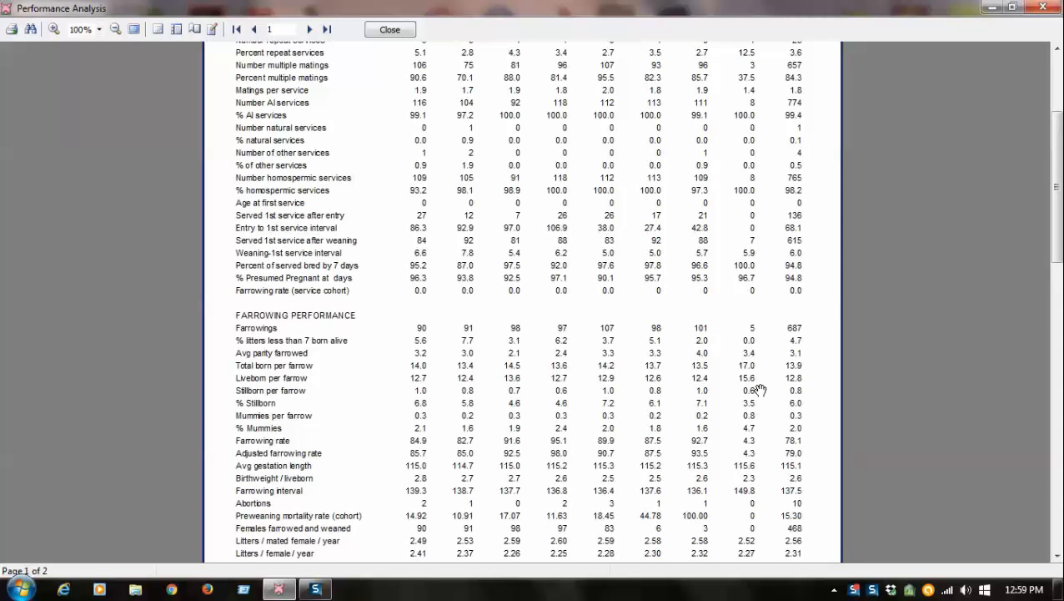
pyautogui.scroll(-8, 761, 390)
pyautogui.scroll(-4, 761, 389)
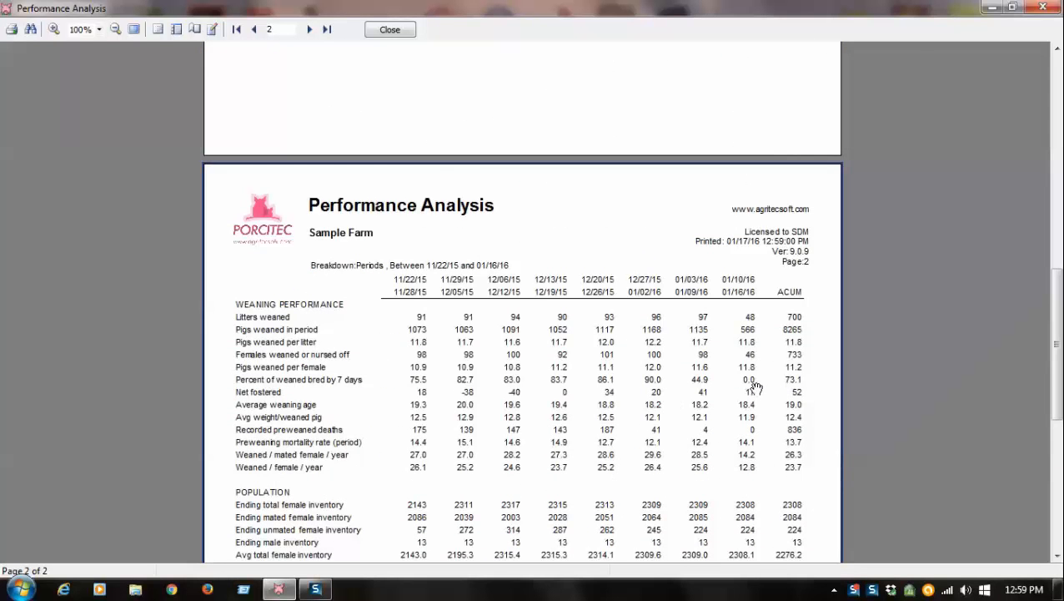
pyautogui.scroll(-3, 756, 386)
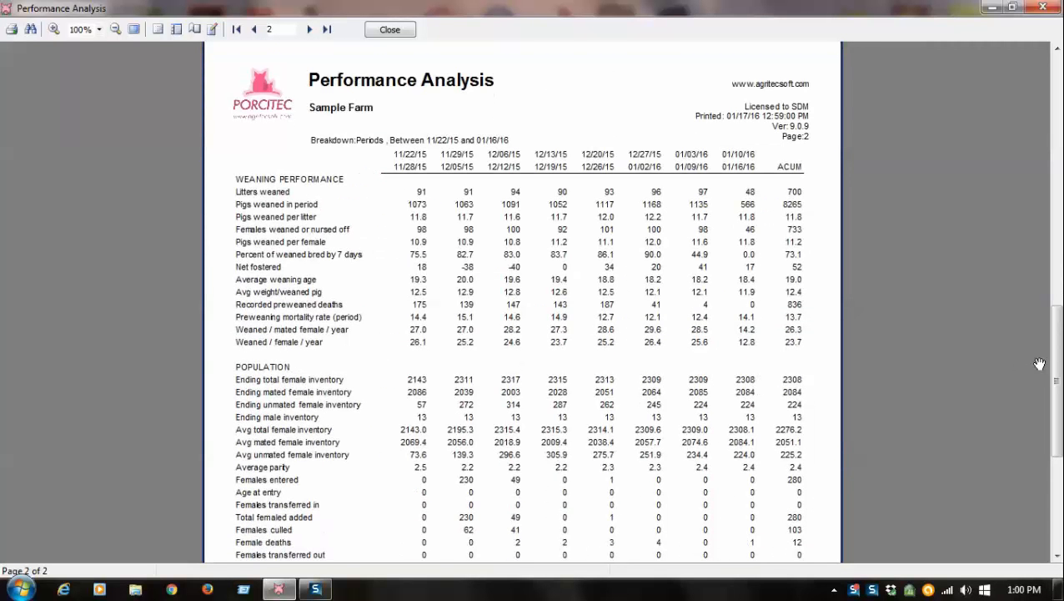
pyautogui.moveTo(1056, 367); pyautogui.dragTo(1057, 92)
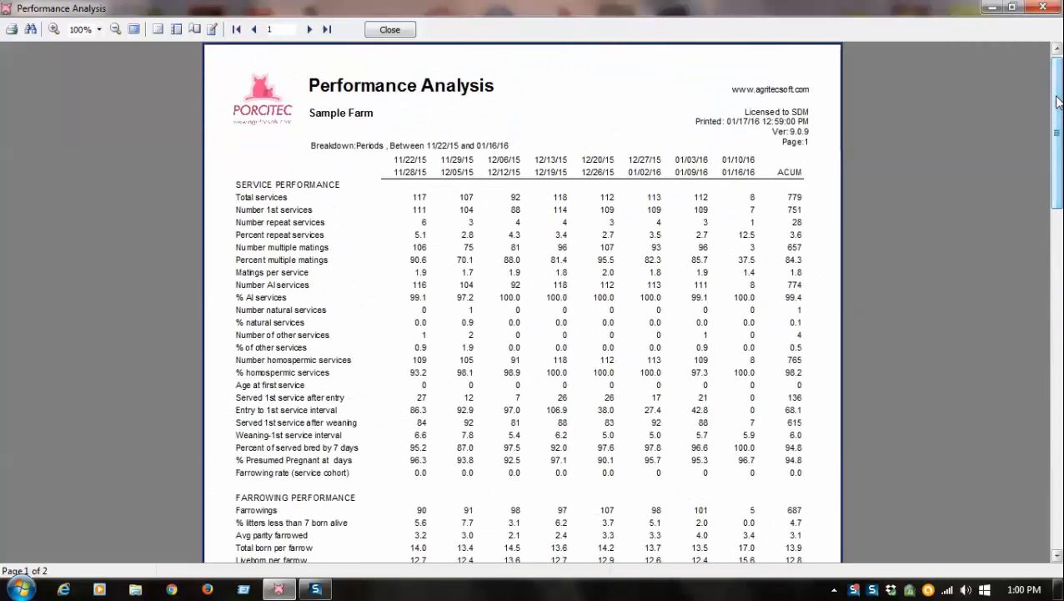
pyautogui.click(388, 30)
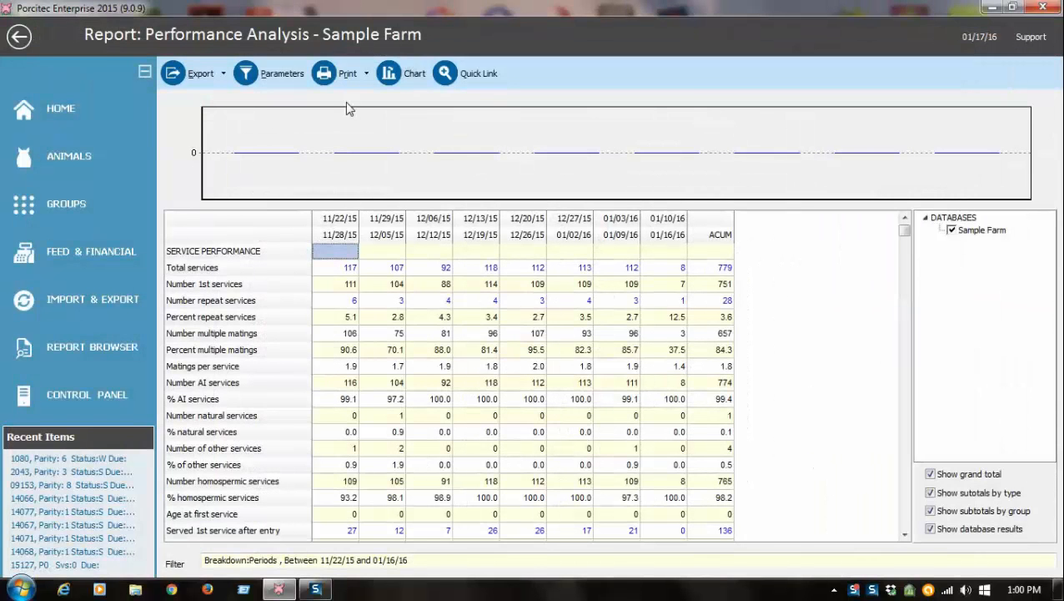
# - Review which rows the report parameters allow to be shown, and leave the parameters without changing them
pyautogui.click(286, 79)
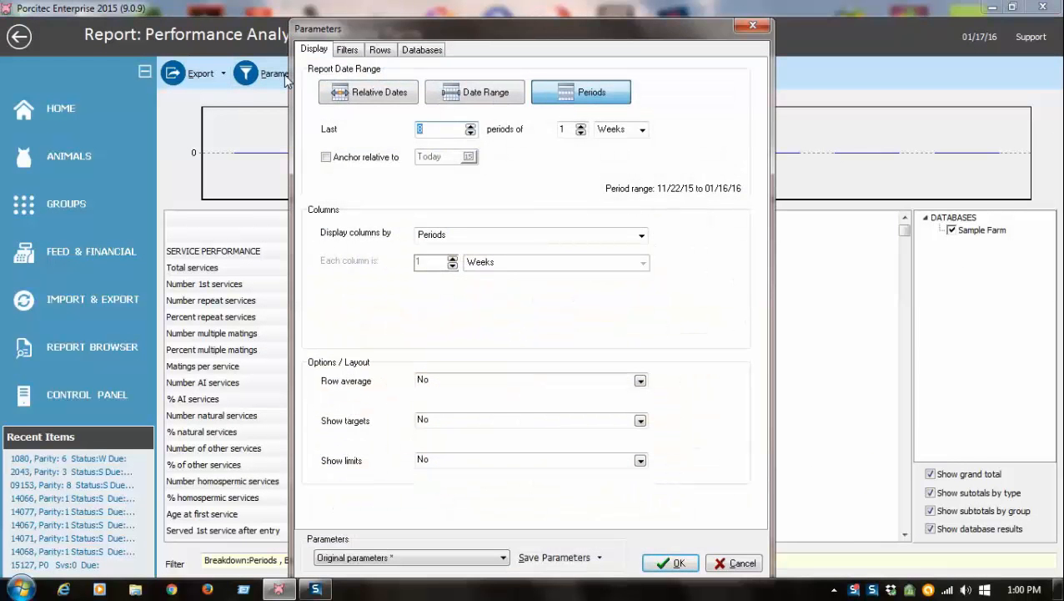
pyautogui.click(381, 52)
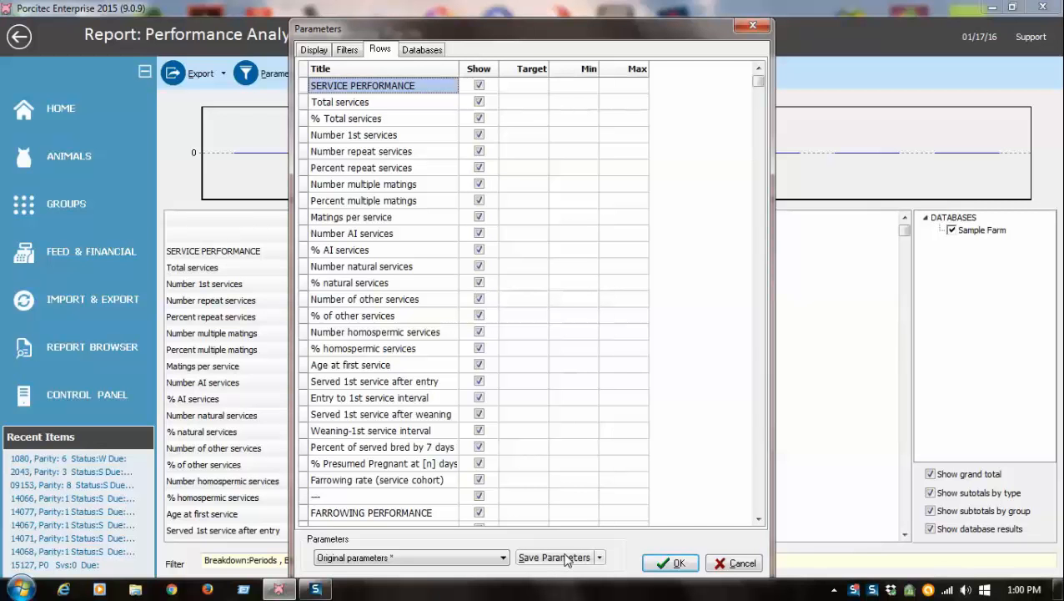
pyautogui.click(734, 563)
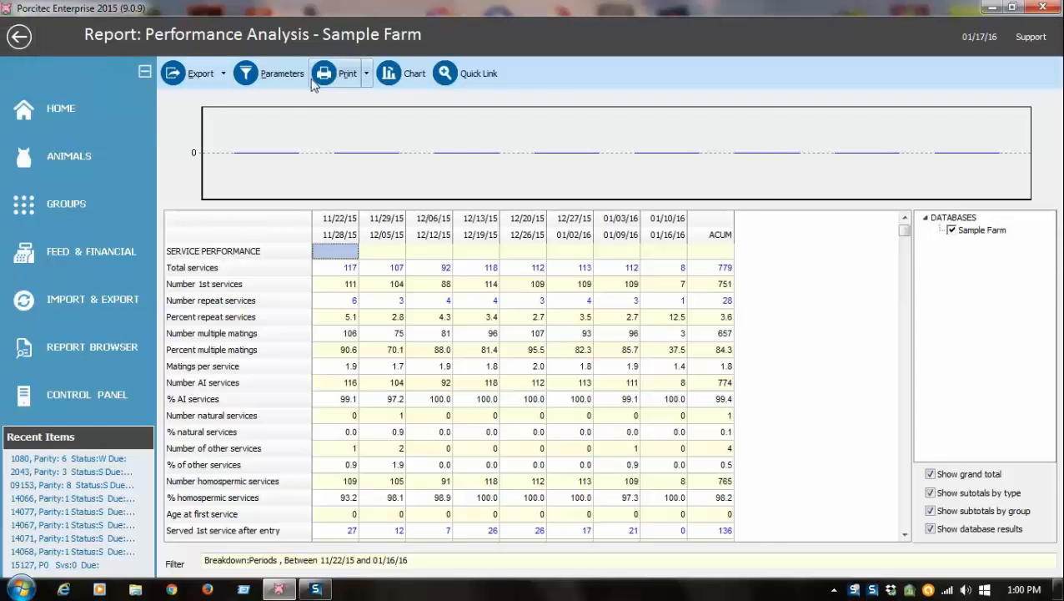
# - Rerun the report with columns displayed by Parity and a relative date range of the last 6 months
pyautogui.click(246, 75)
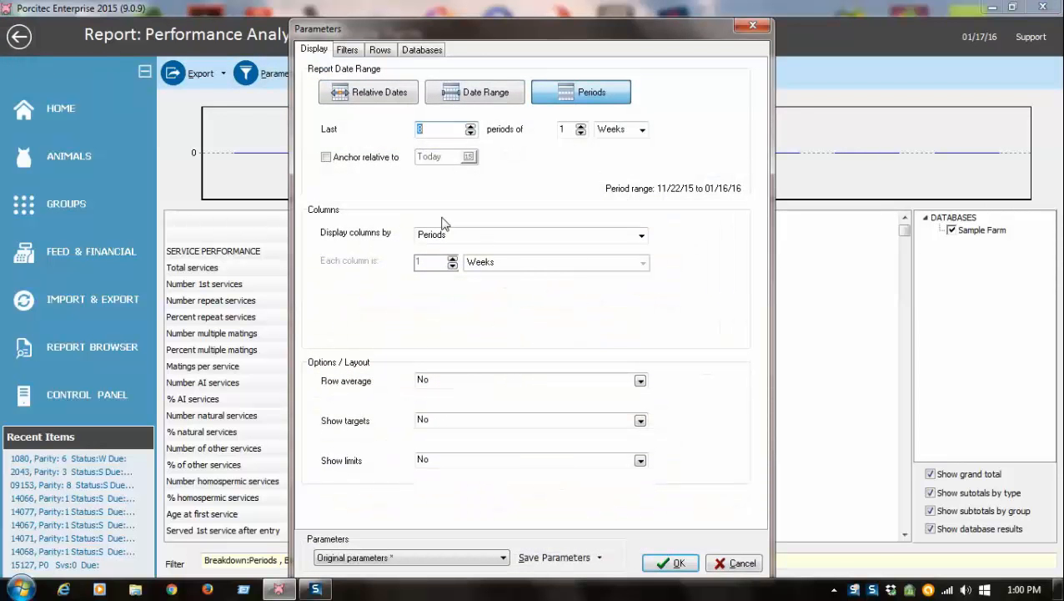
pyautogui.click(641, 237)
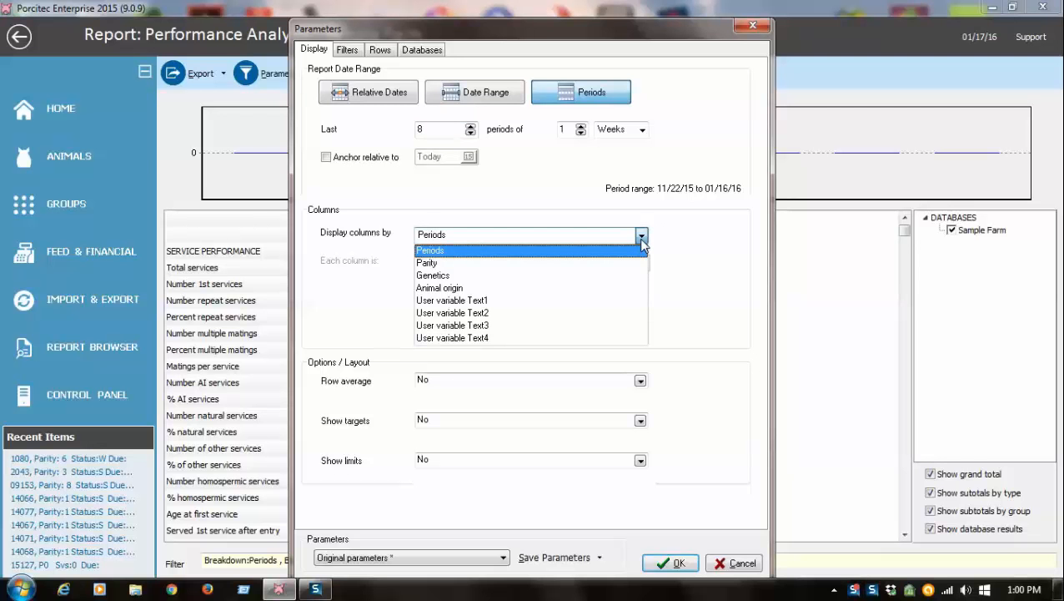
pyautogui.click(512, 264)
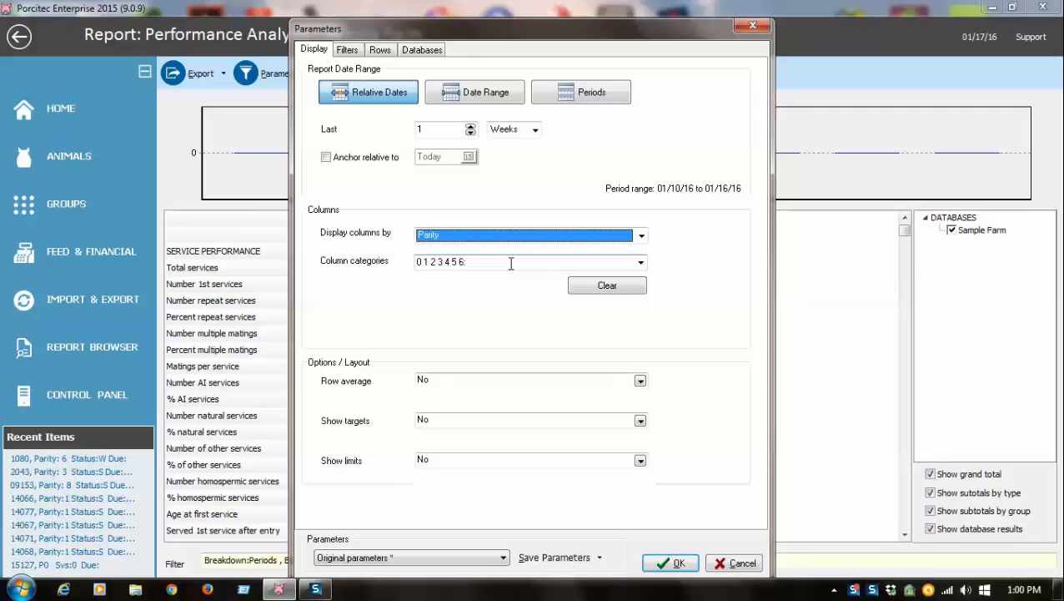
pyautogui.click(435, 131)
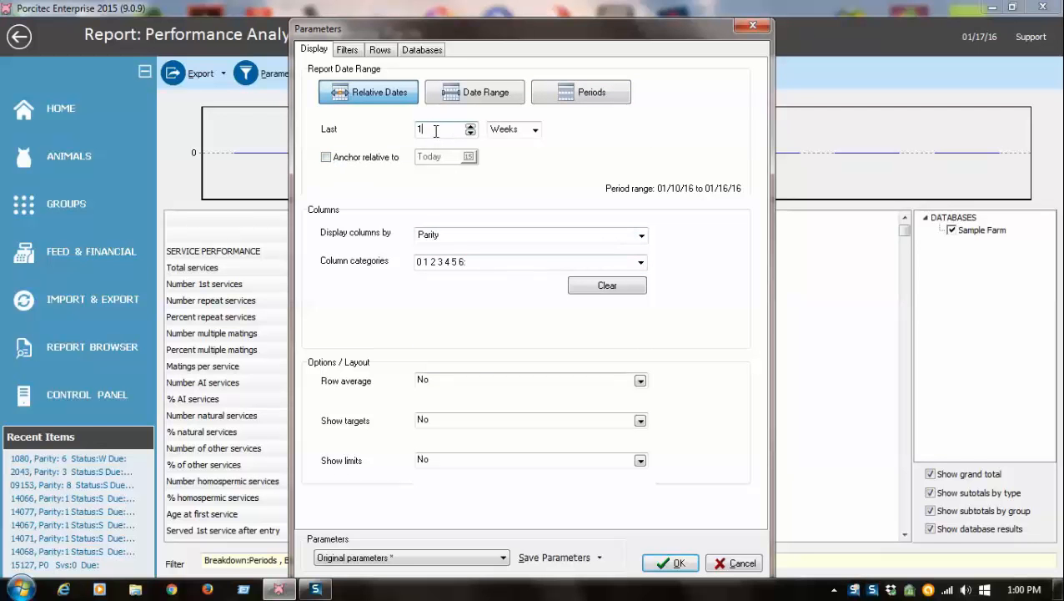
pyautogui.write('6')
pyautogui.click(533, 131)
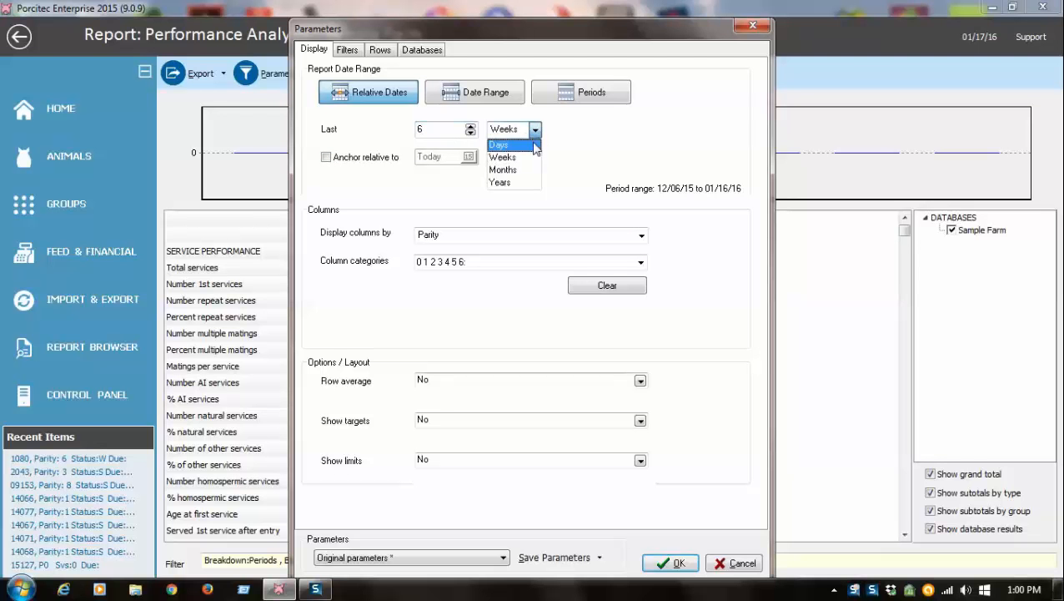
pyautogui.click(510, 171)
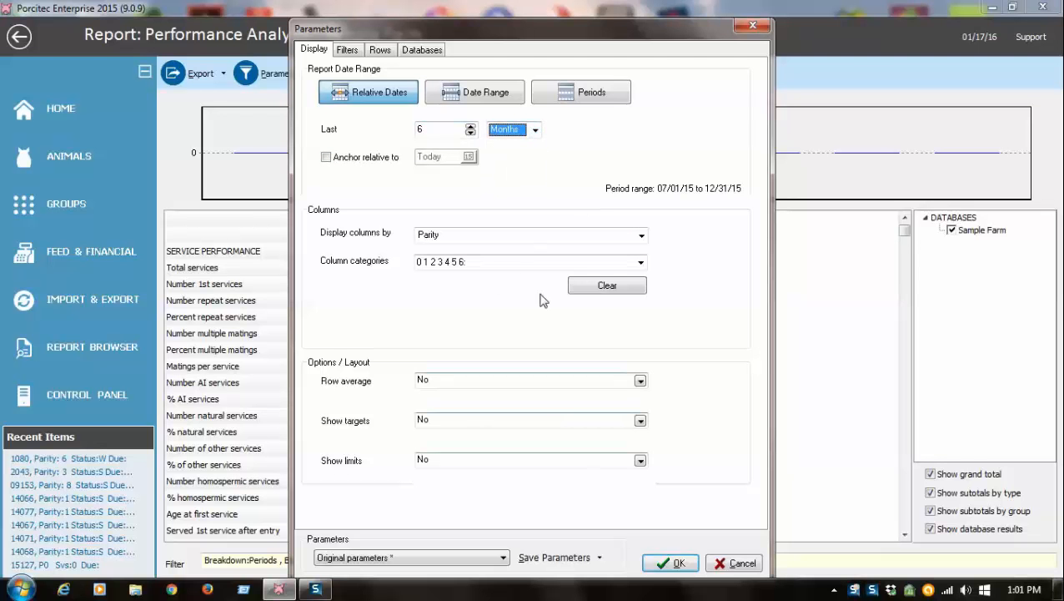
pyautogui.click(671, 563)
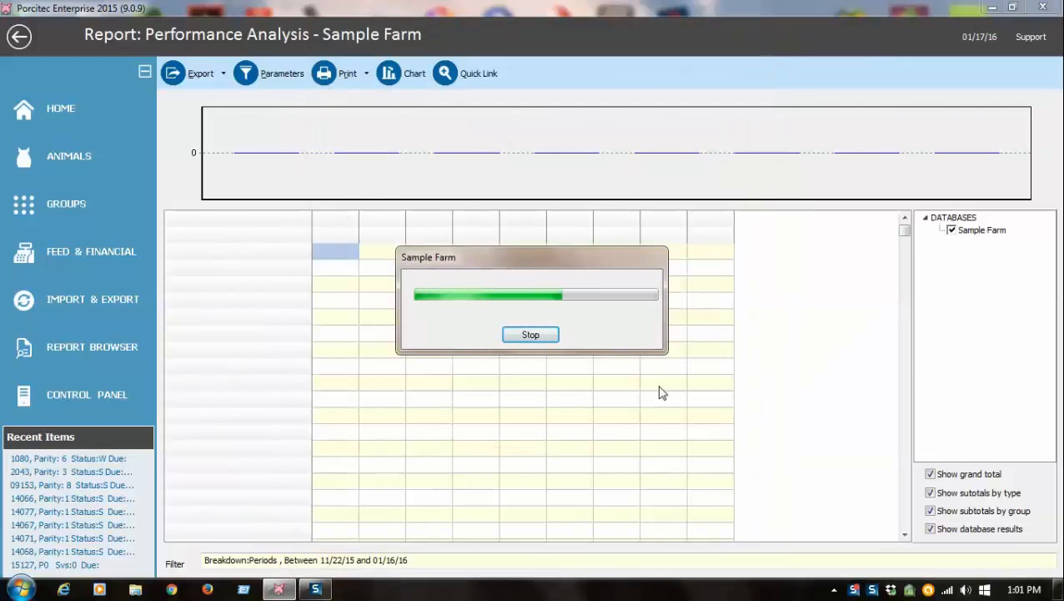
# - Preview the printed parity breakdown of the report and close the preview
pyautogui.click(367, 82)
pyautogui.click(361, 105)
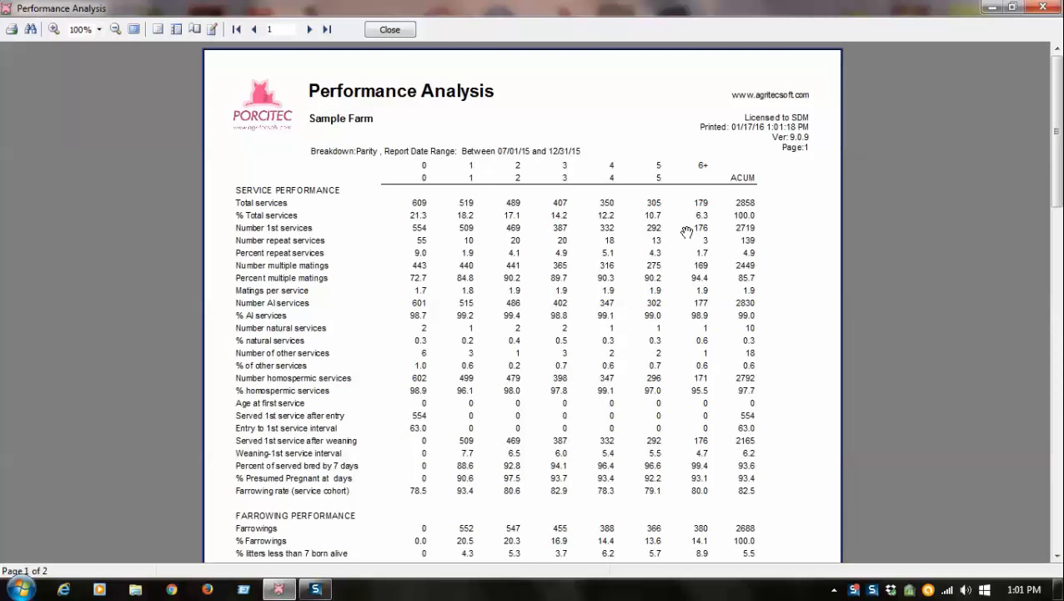
pyautogui.click(386, 31)
# - Review the other column breakdown choices in the report parameters and cancel out of them
pyautogui.click(269, 74)
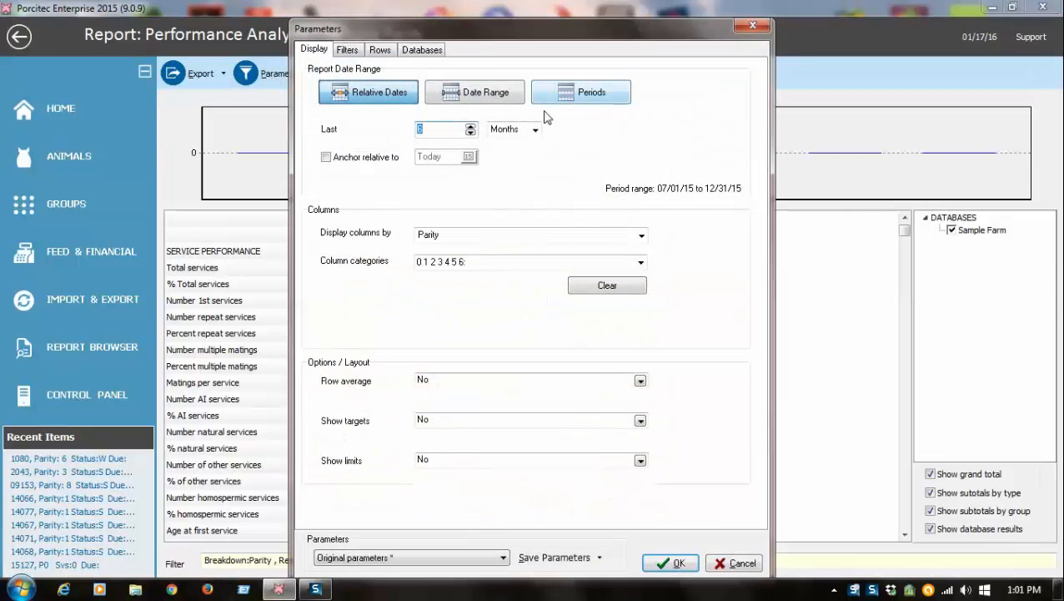
pyautogui.click(642, 236)
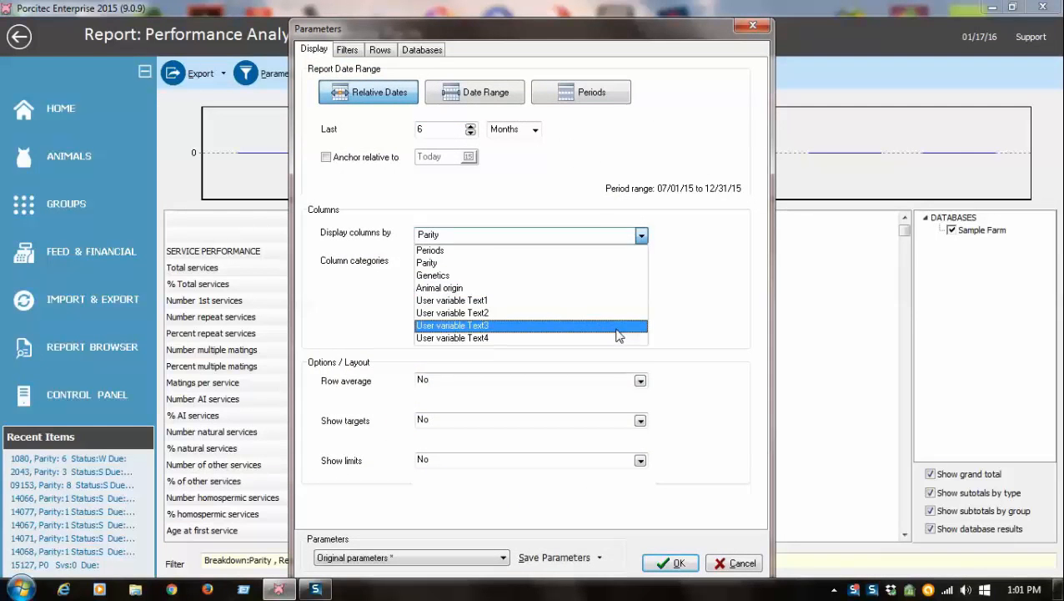
pyautogui.click(617, 262)
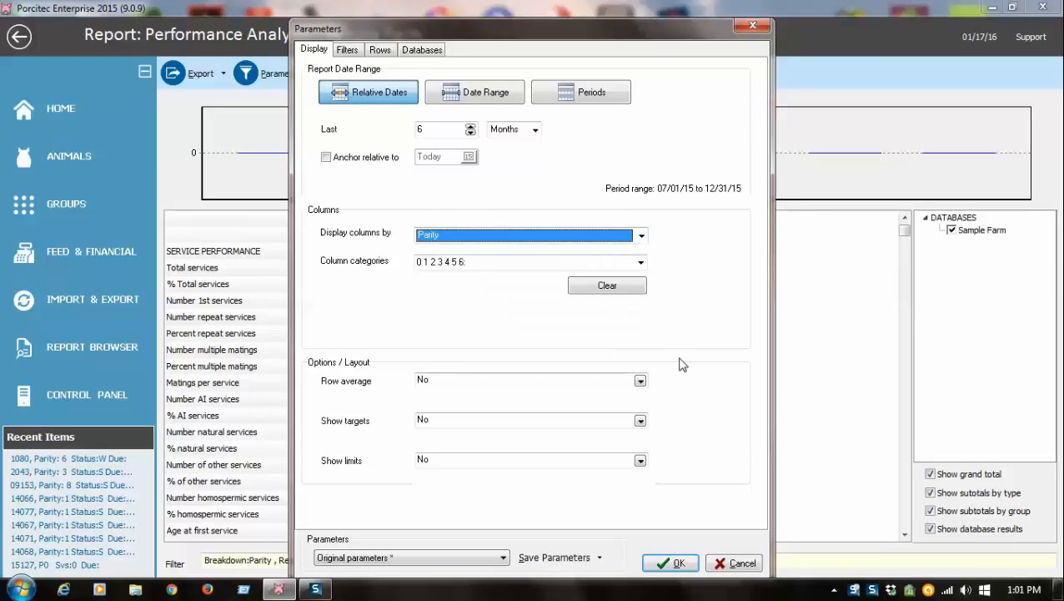
pyautogui.click(733, 563)
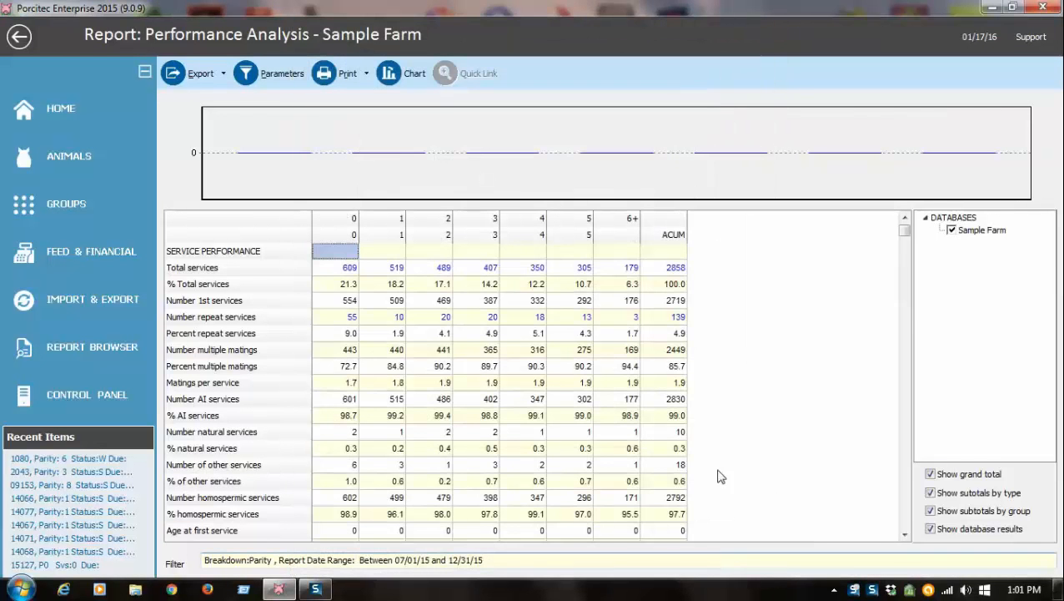
# - Return to the report list, run the predefined Performance Analysis Summary with its preset parameters, and open its print preview
pyautogui.click(19, 37)
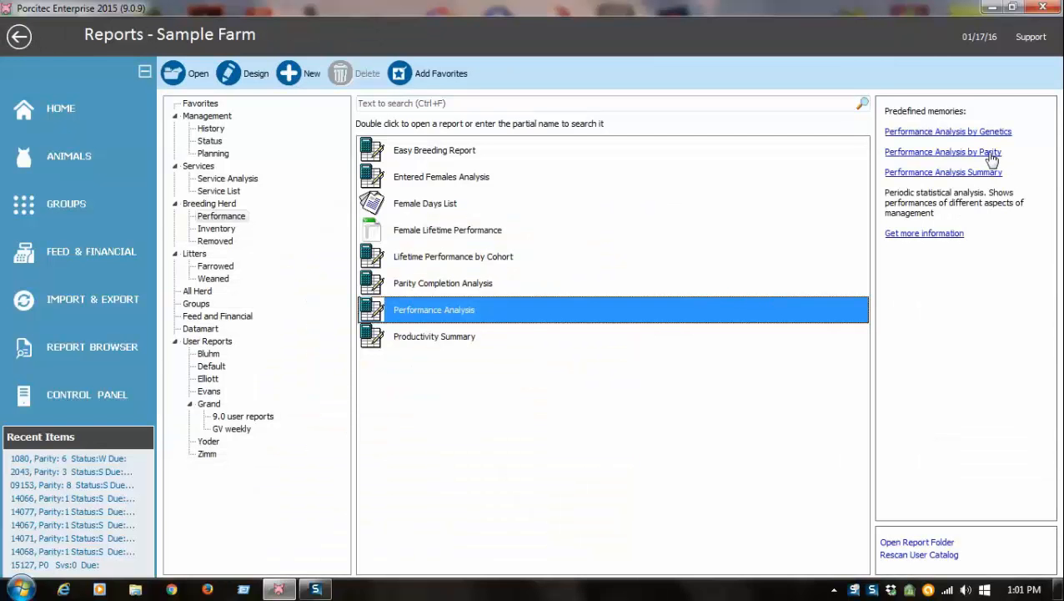
pyautogui.click(942, 173)
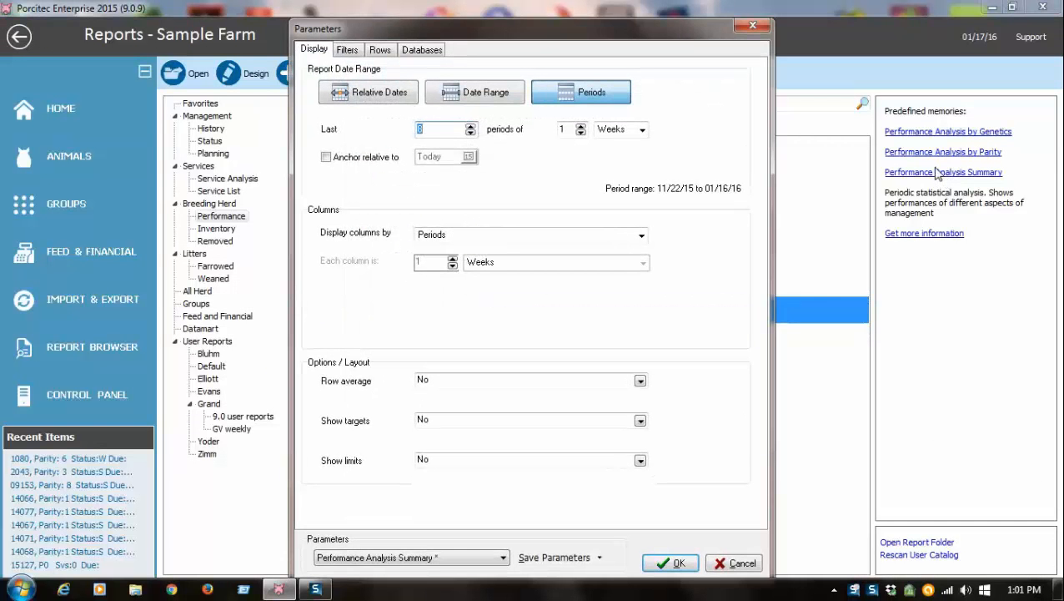
pyautogui.click(663, 557)
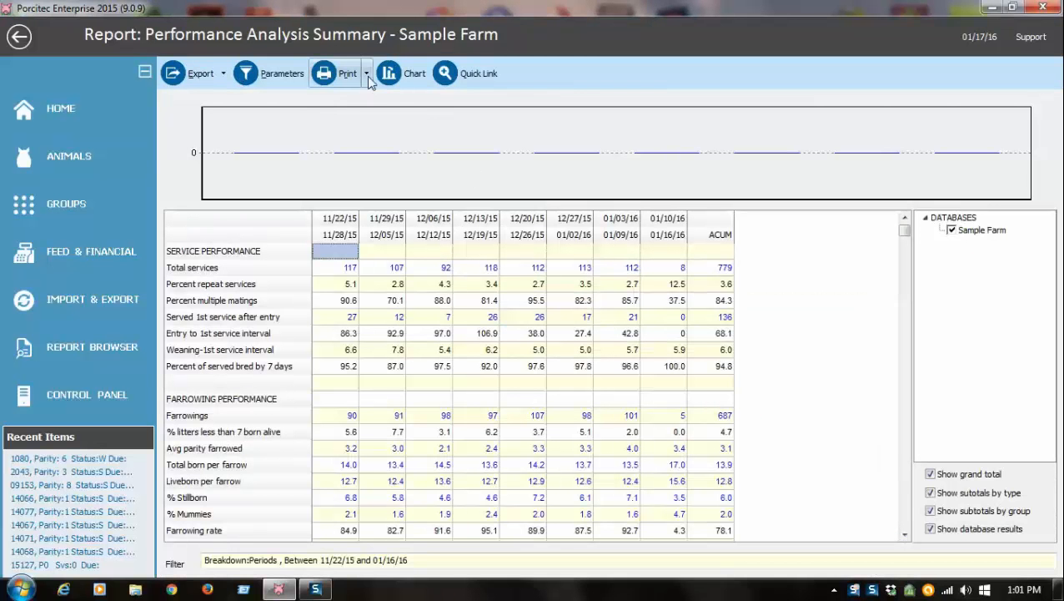
pyautogui.click(367, 74)
pyautogui.click(351, 106)
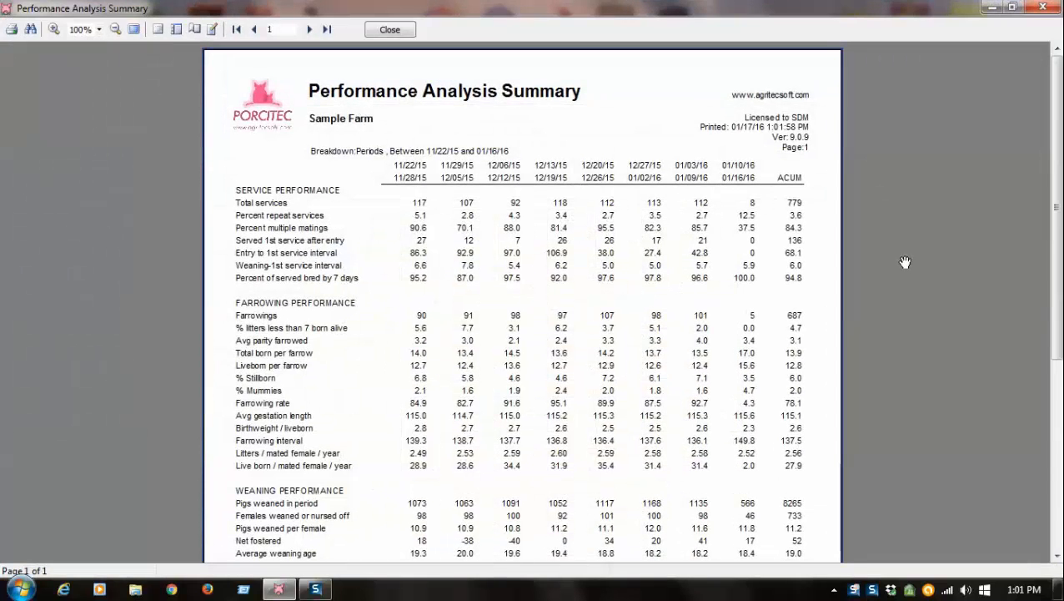